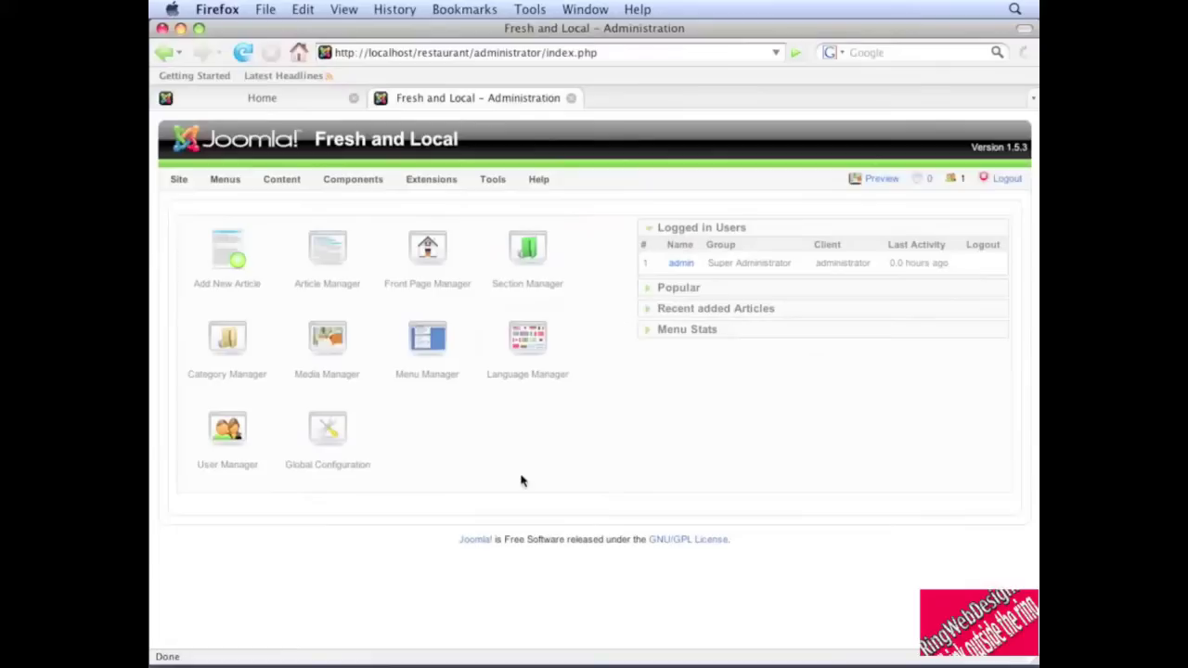
# In Global Configuration, set the Global Site Meta Description to "Fresh and Local is a website specializing in organic food.".
pyautogui.click(363, 451)
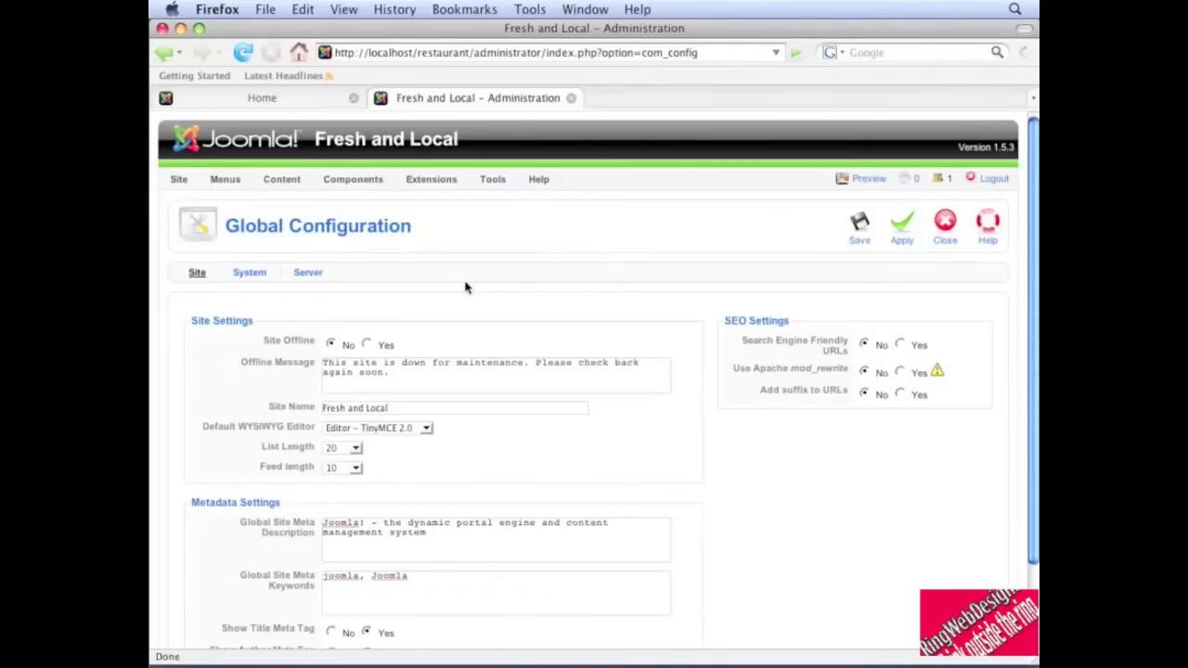
pyautogui.scroll(-1, 466, 288)
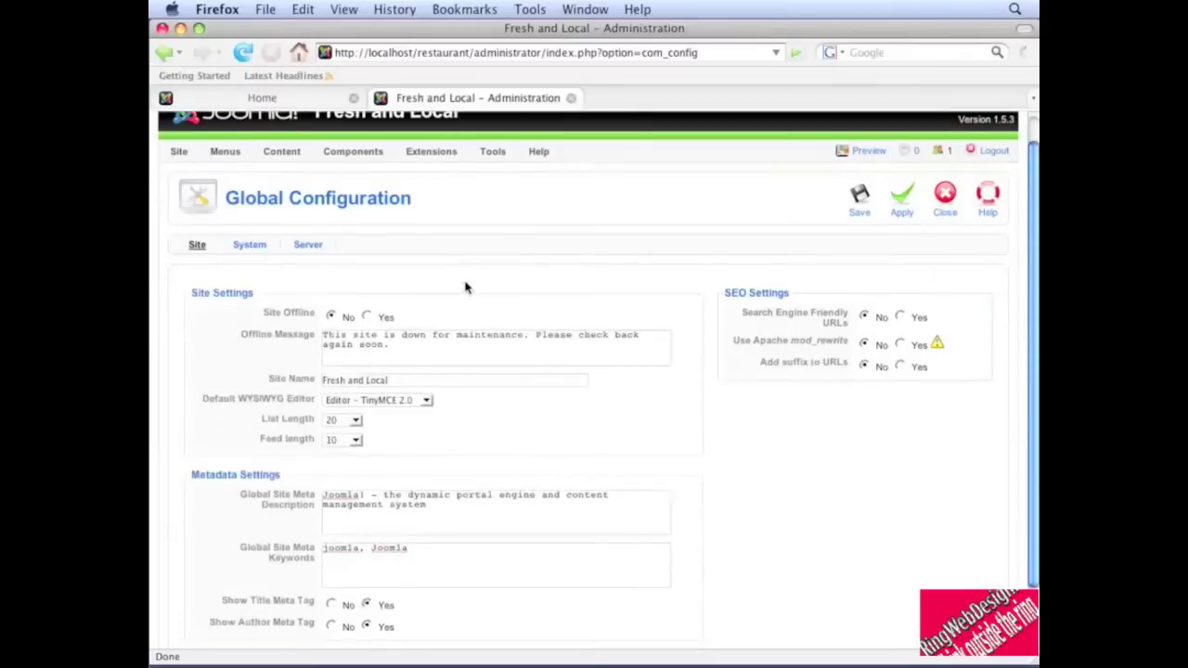
pyautogui.scroll(-1, 466, 287)
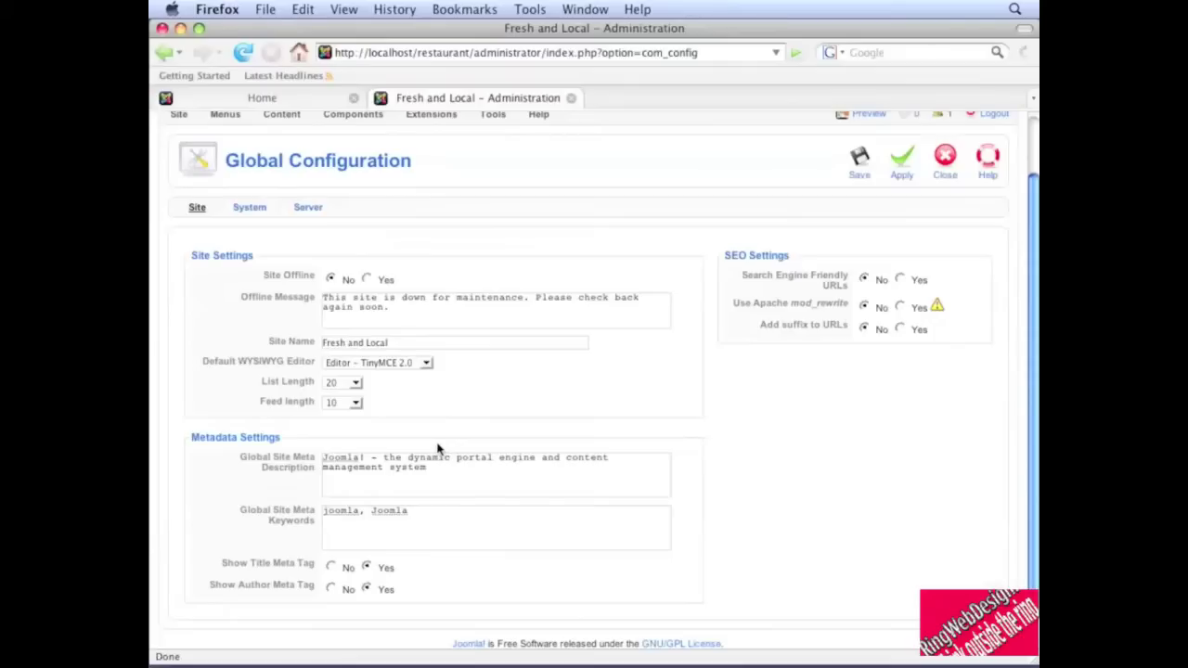
pyautogui.moveTo(440, 469); pyautogui.dragTo(375, 445)
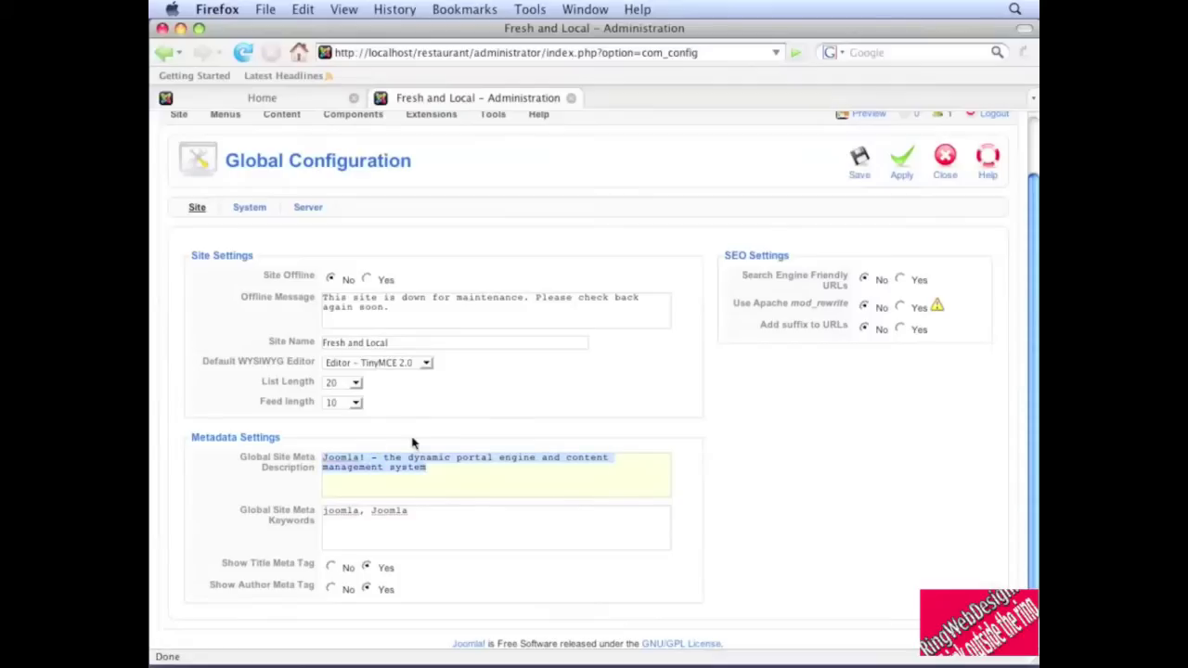
pyautogui.write('Fresh and ')
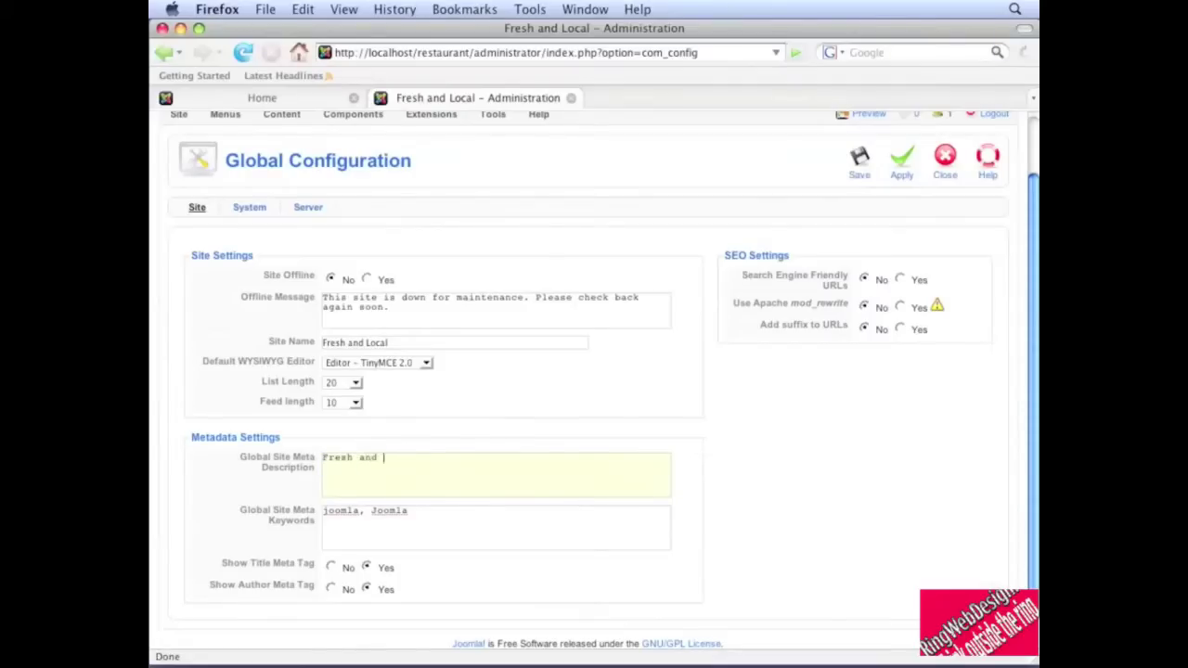
pyautogui.write('Local is a website specia')
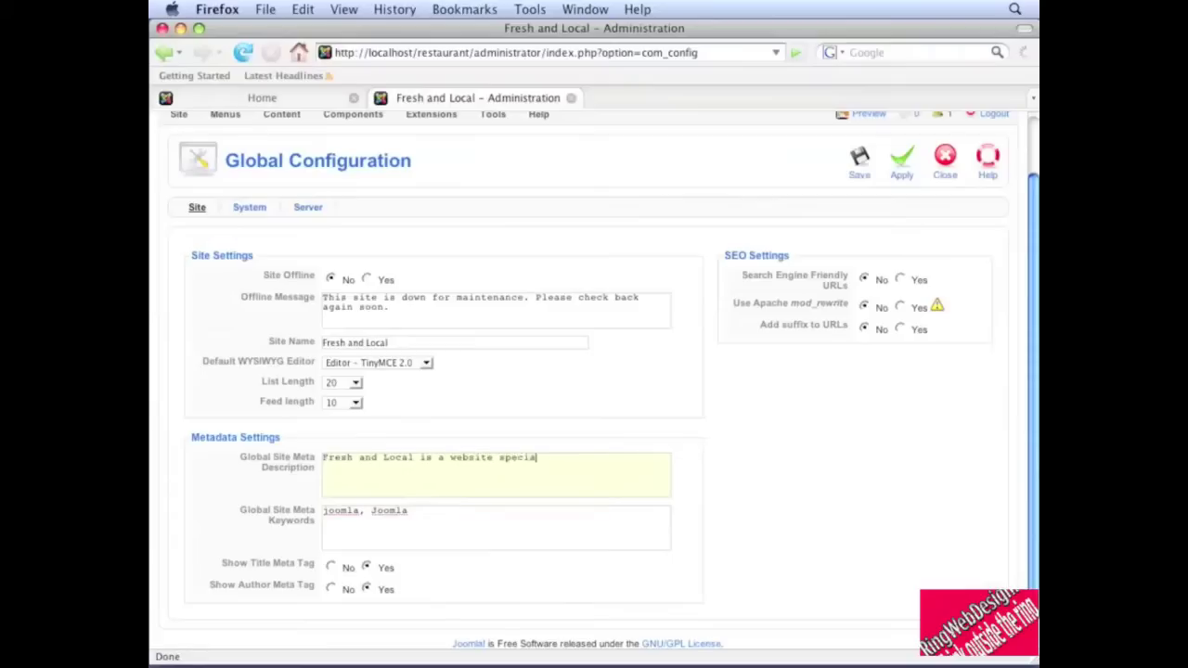
pyautogui.write('lizing in organic food')
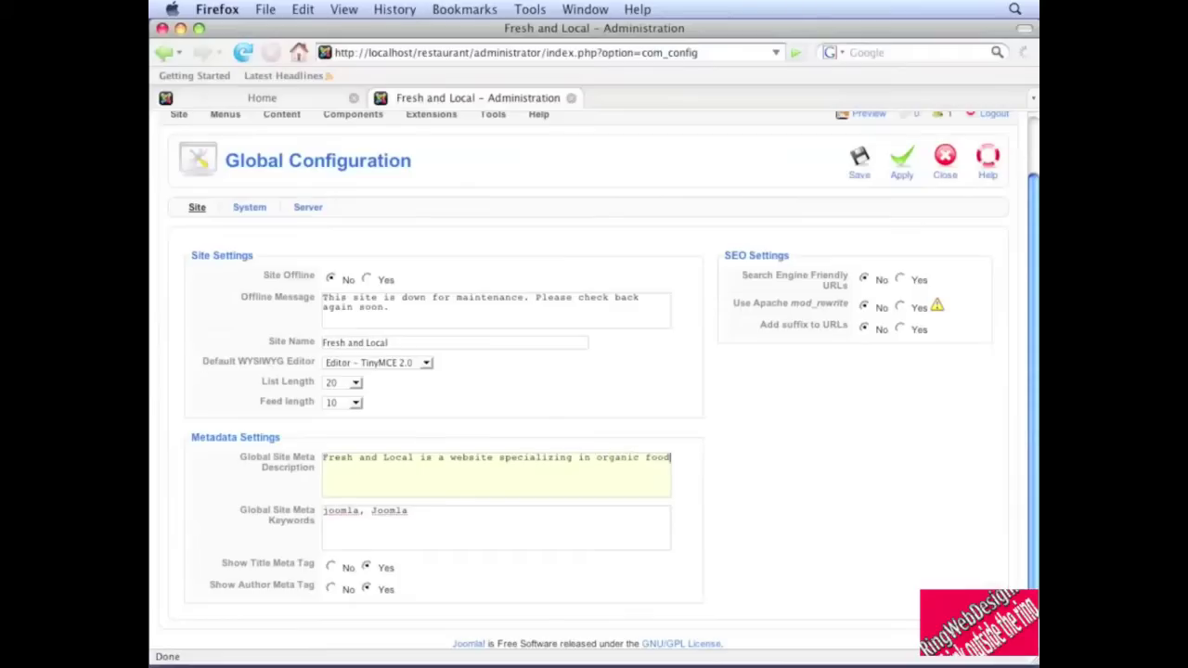
pyautogui.write('.')
# Replace the Global Site Meta Keywords with "fresh, local, organic".
pyautogui.moveTo(411, 519); pyautogui.dragTo(322, 516)
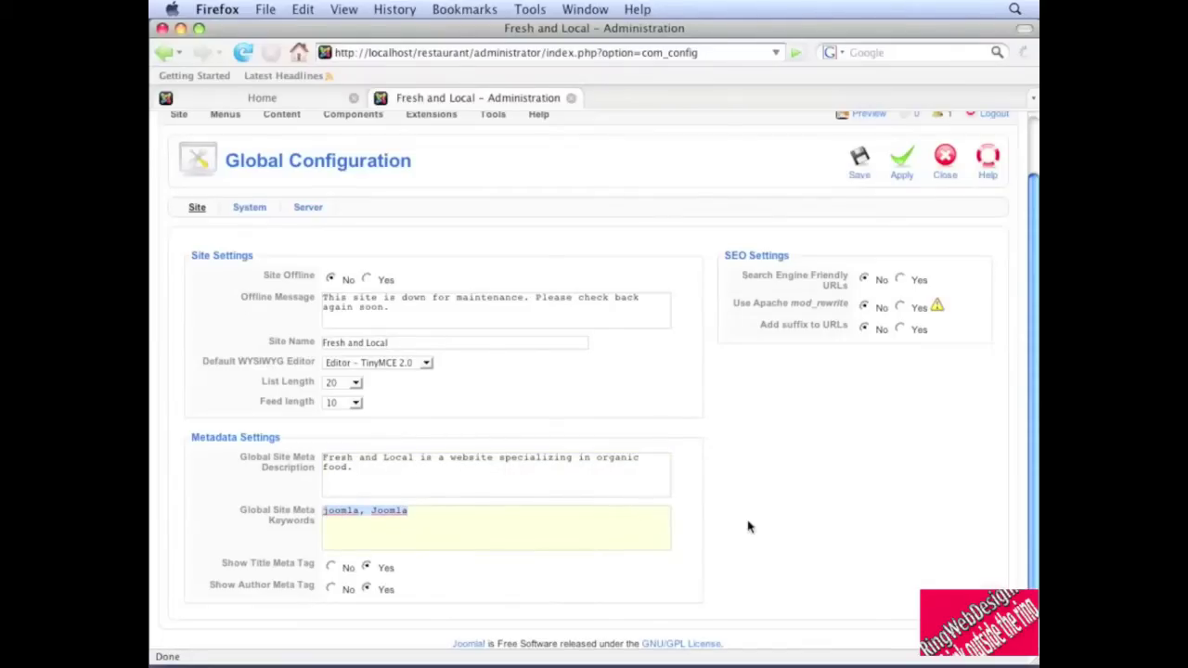
pyautogui.write('fresh, local')
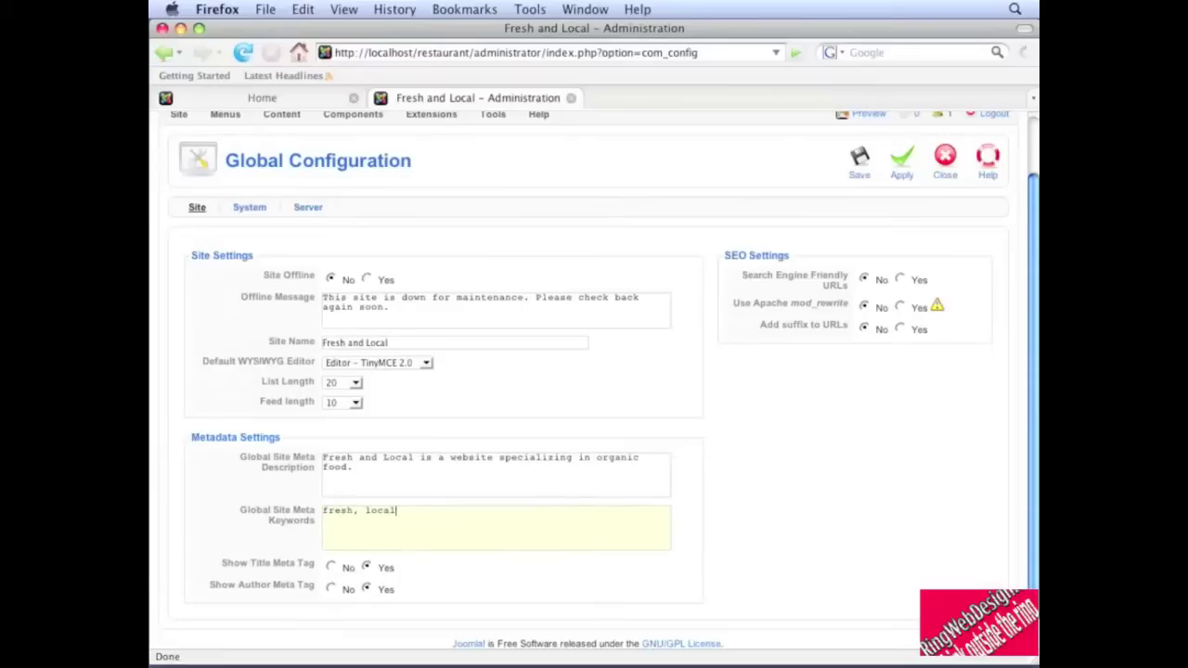
pyautogui.write(', organic')
pyautogui.click(293, 562)
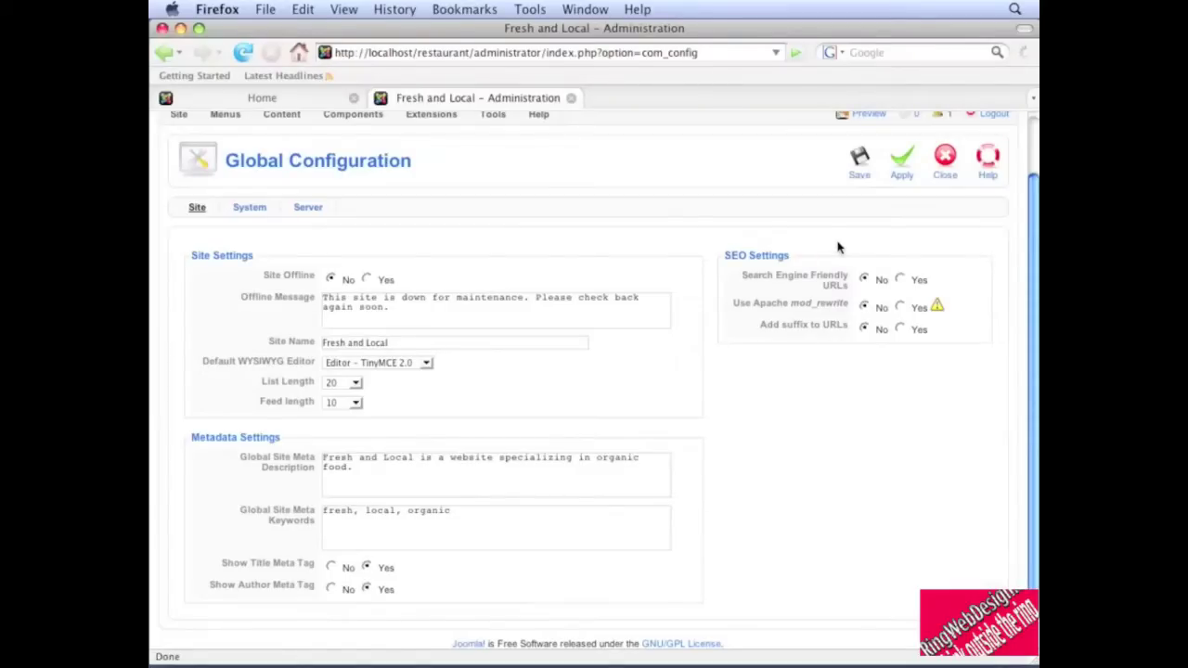
# Enable and apply Search Engine Friendly URLs, and check the address of the Seasonal Specialties page on the public site.
pyautogui.click(900, 280)
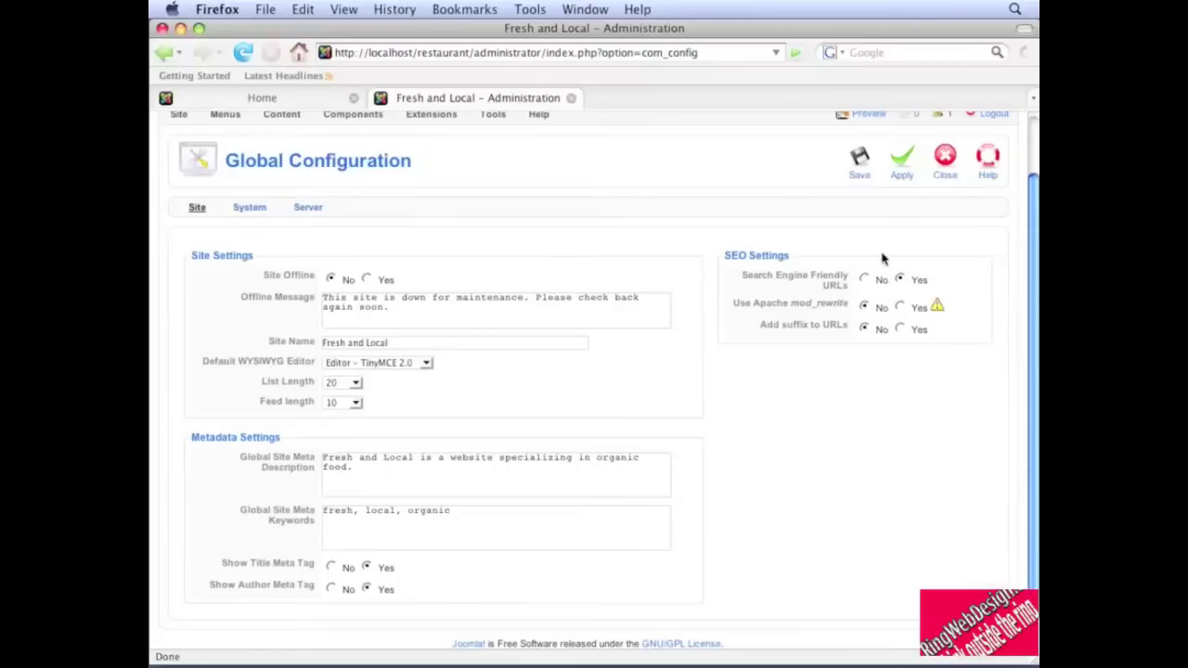
pyautogui.click(912, 171)
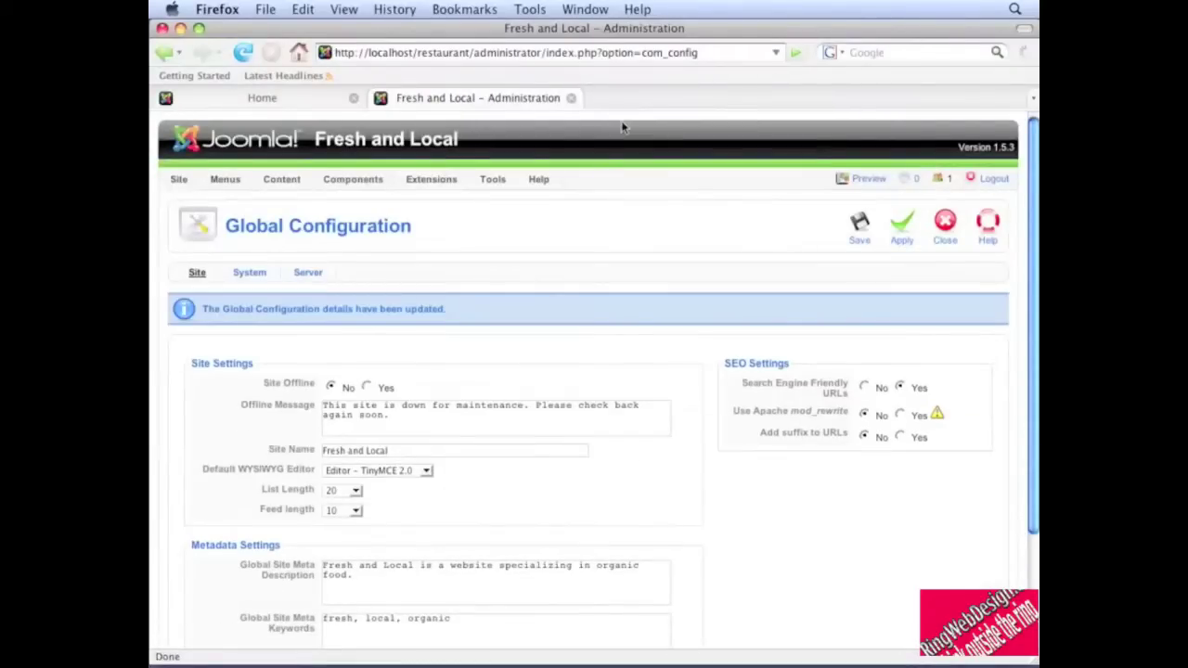
pyautogui.click(286, 100)
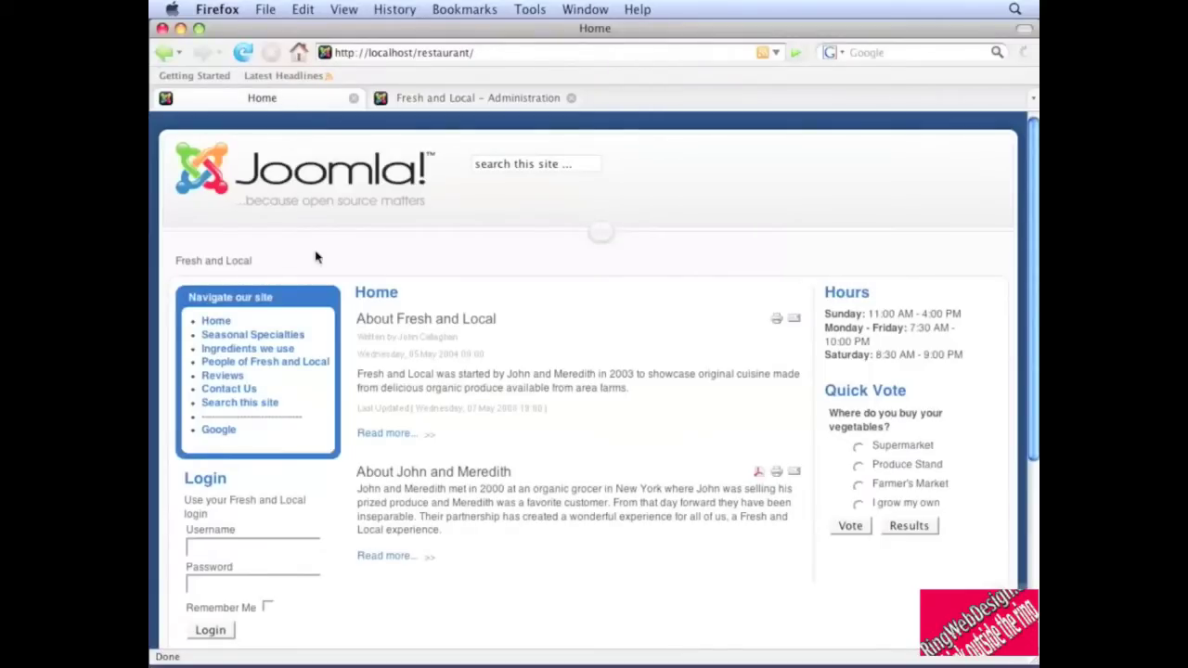
pyautogui.click(290, 332)
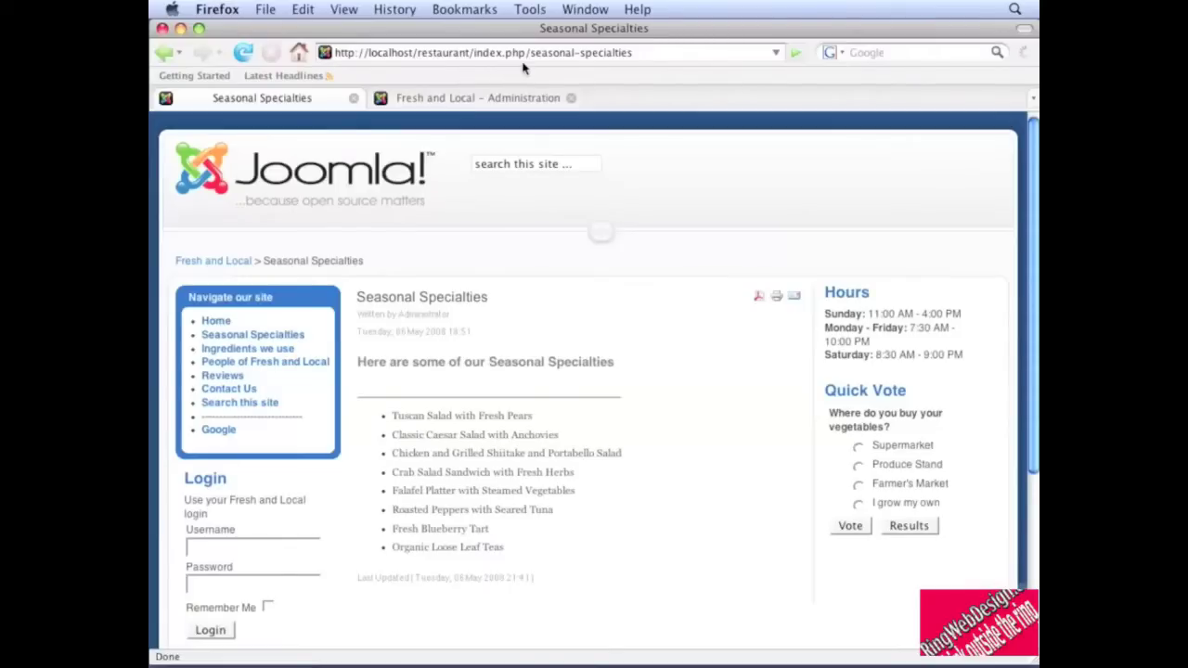
# Back in the administration's SEO Settings, set Use Apache mod_rewrite to Yes and read its warning.
pyautogui.click(484, 99)
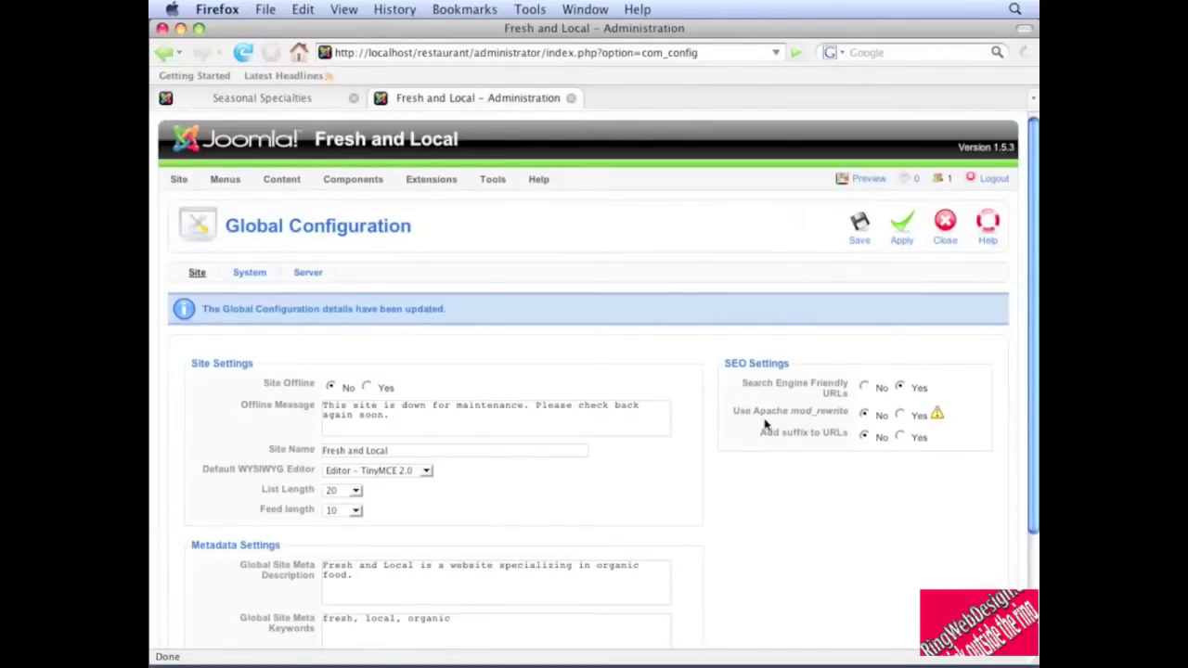
pyautogui.click(900, 416)
pyautogui.moveTo(939, 416)
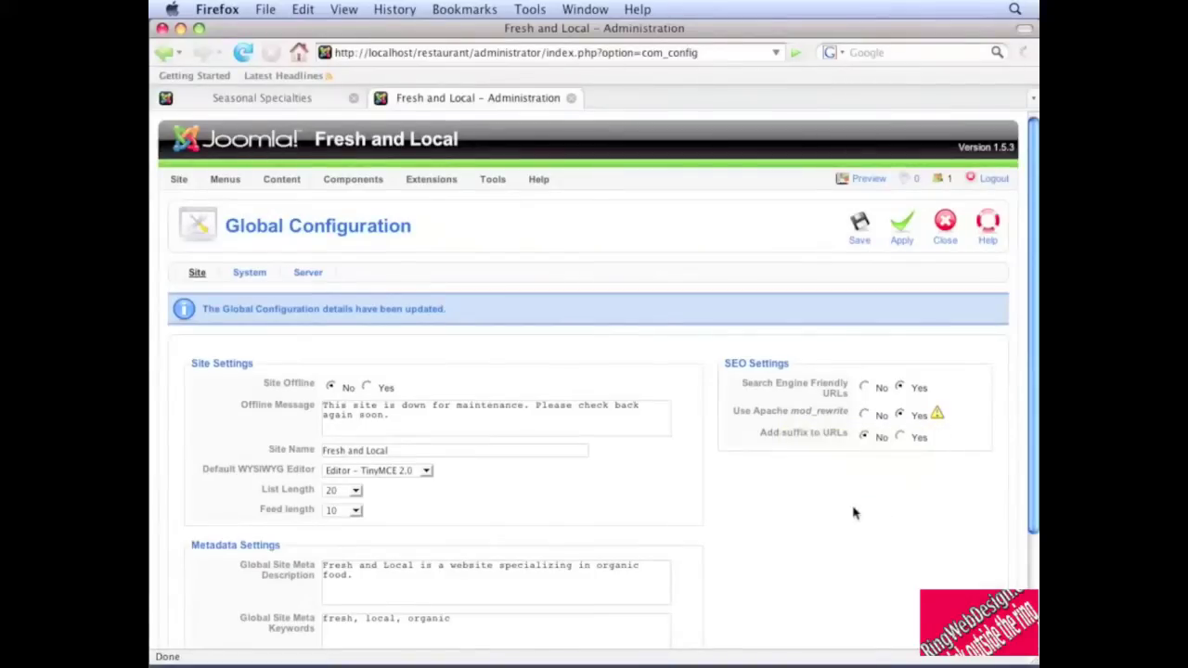
# Switch to Finder and try to rename htaccess.txt in the restaurant folder as .htaccess.
pyautogui.press('super+Tab')
pyautogui.press('super+Tab')
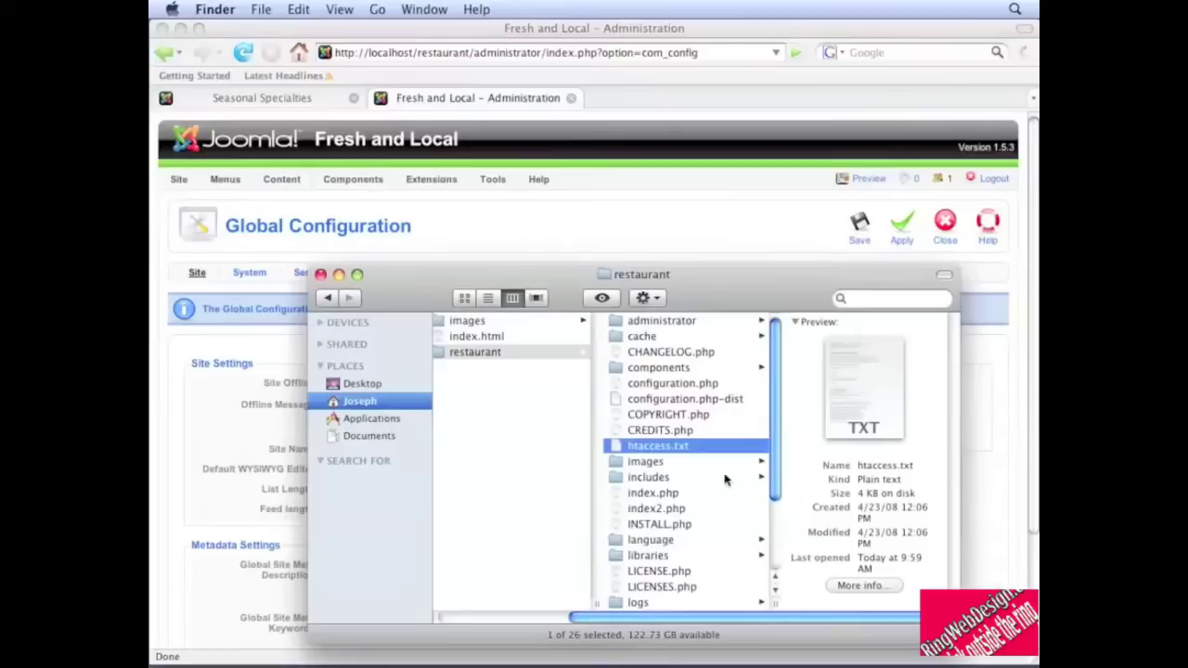
pyautogui.click(656, 447)
pyautogui.press('BackSpace')
pyautogui.press('BackSpace')
pyautogui.press('BackSpace')
pyautogui.press('BackSpace')
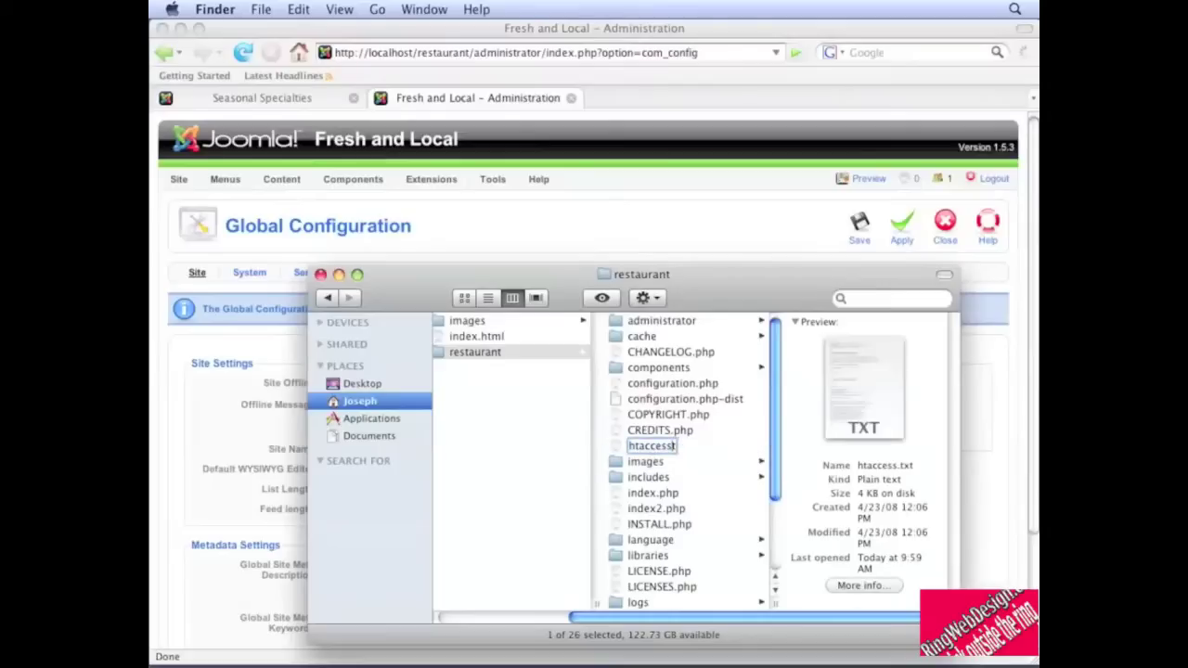
pyautogui.press('BackSpace')
pyautogui.press('Left')
pyautogui.press('Left')
pyautogui.press('Left')
pyautogui.press('Left')
pyautogui.press('Left')
pyautogui.press('Left')
pyautogui.press('Left')
pyautogui.press('Left')
pyautogui.write('.')
pyautogui.press('Return')
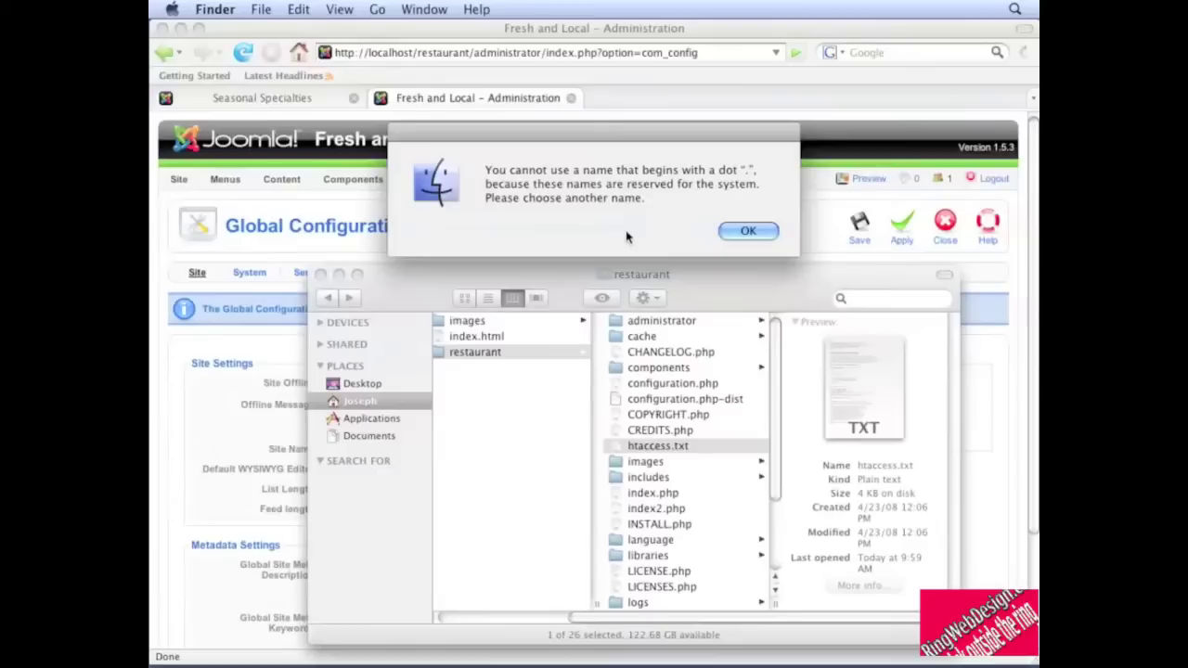
pyautogui.click(748, 232)
# Open Terminal, change to the Sites/restaurant directory and copy htaccess.txt to .htaccess.
pyautogui.click(659, 659)
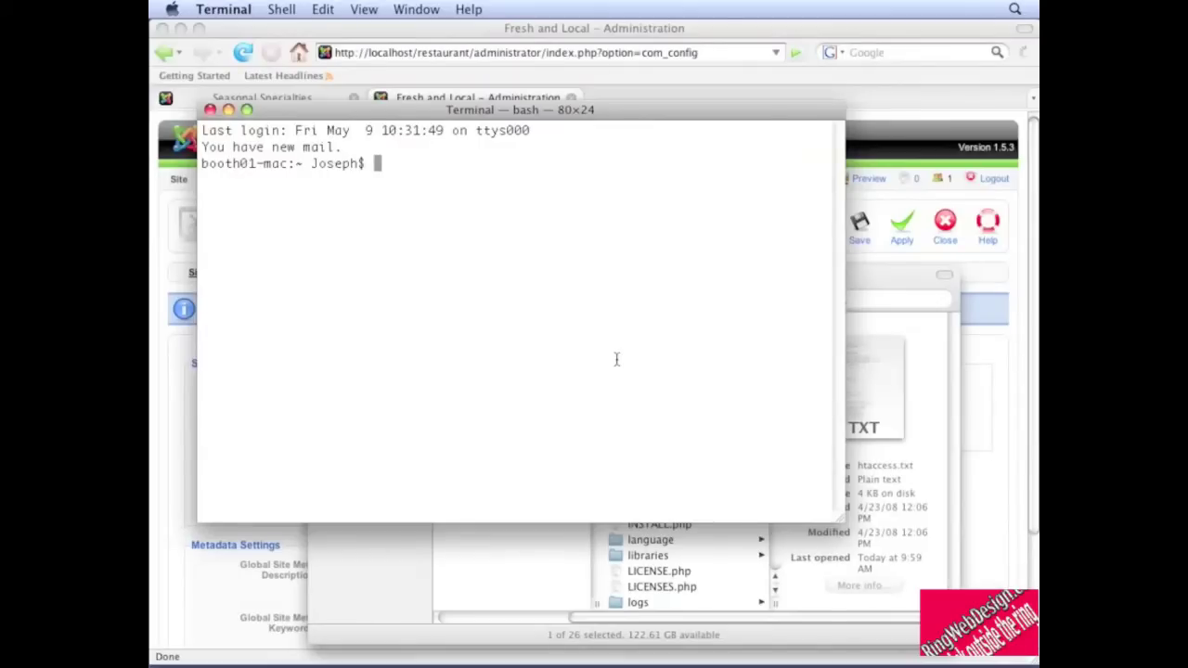
pyautogui.write('cd Sites/')
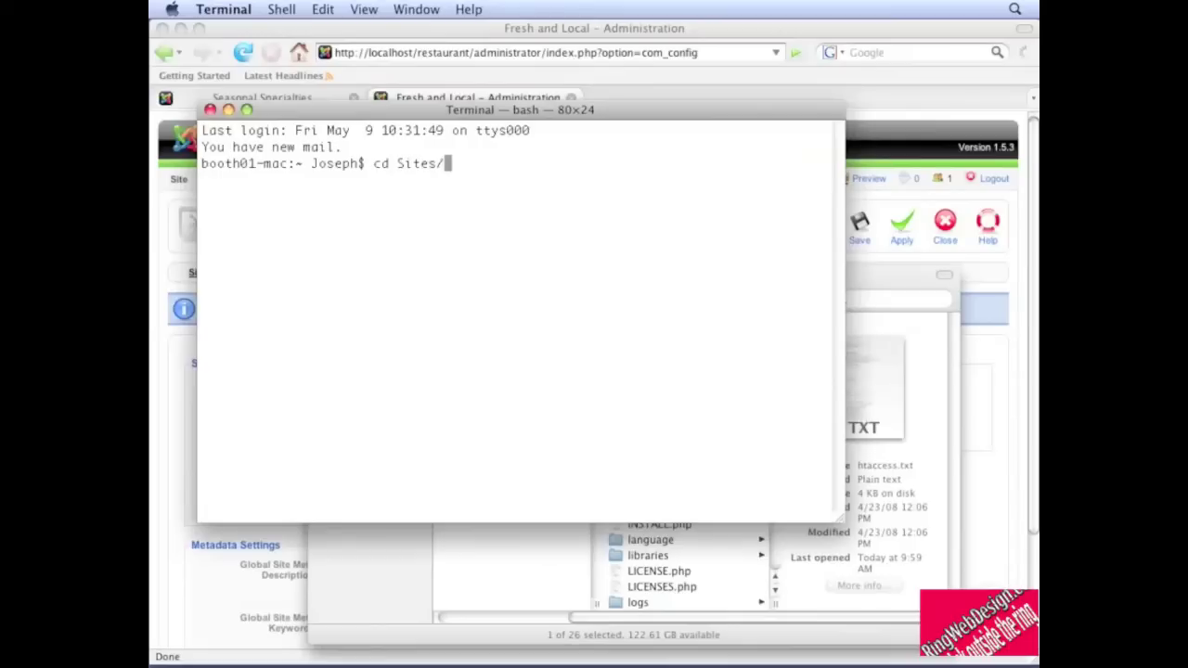
pyautogui.write('restaurant')
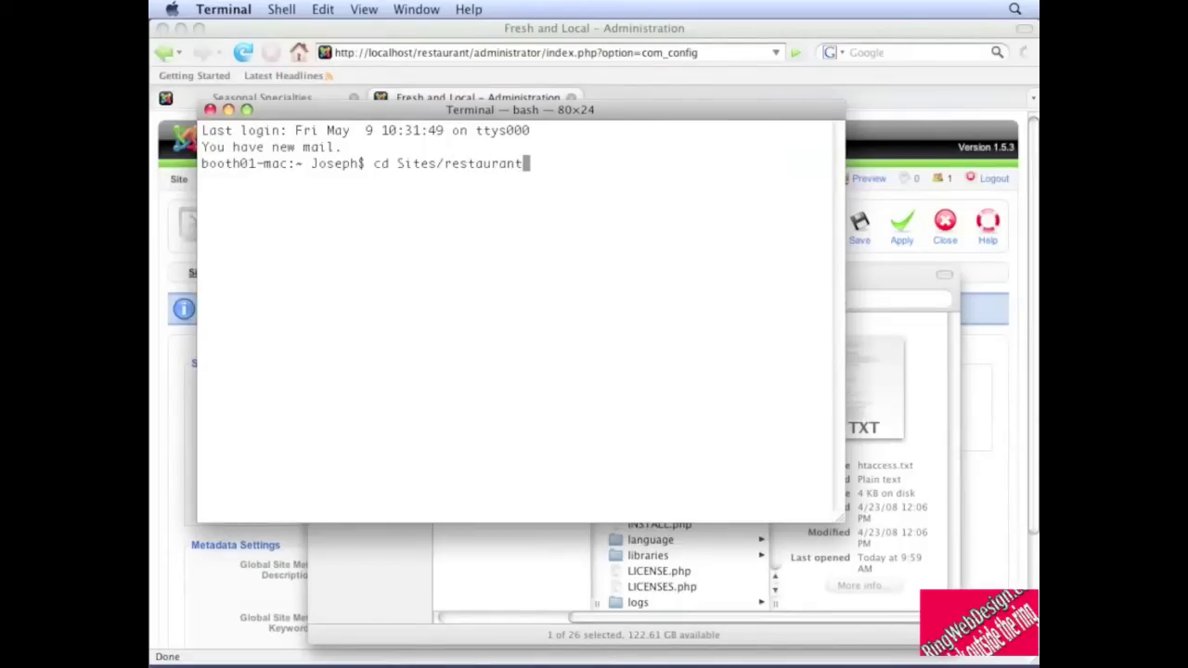
pyautogui.press('Return')
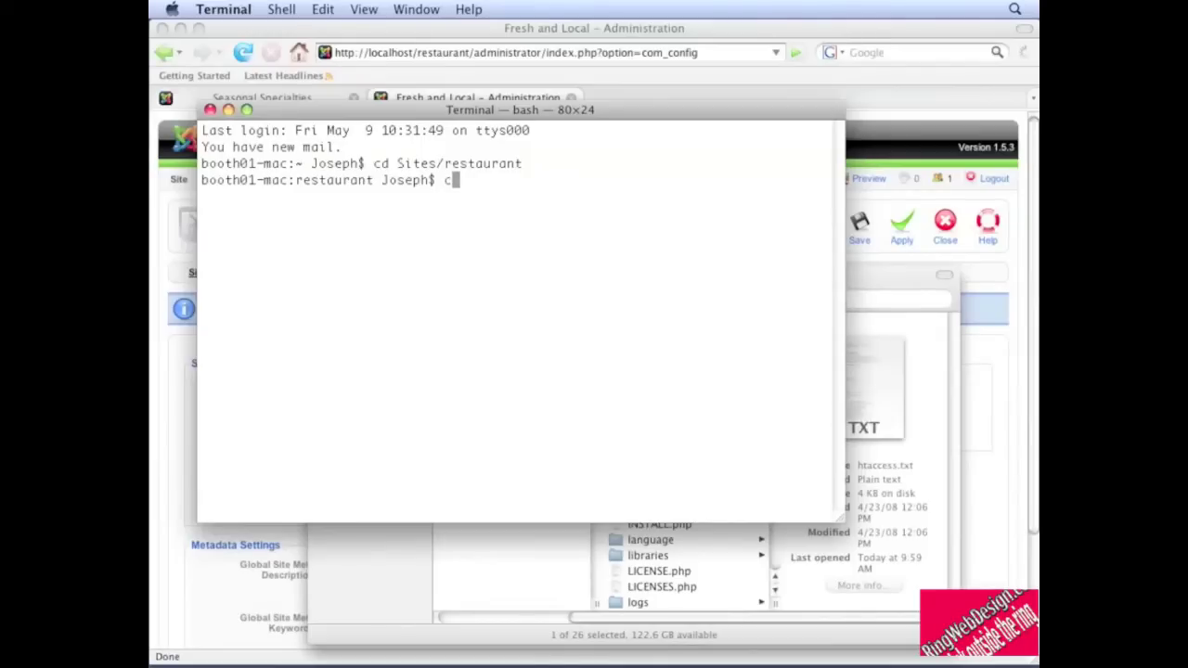
pyautogui.write('p htaccess.tx')
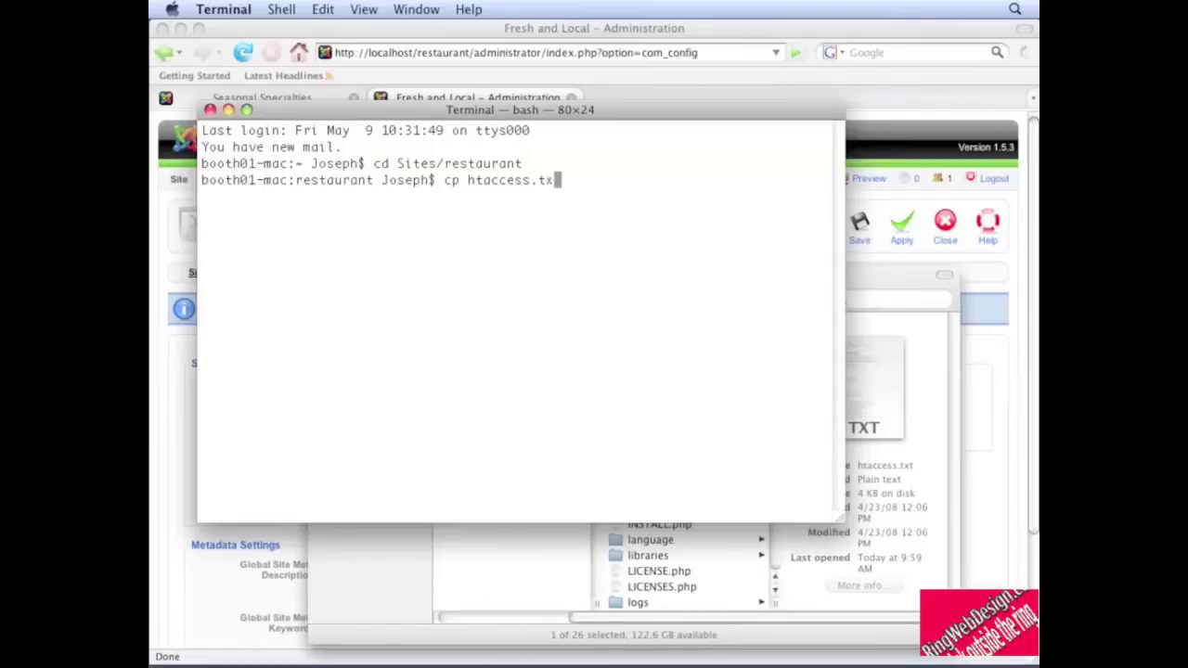
pyautogui.write('t .htaccess')
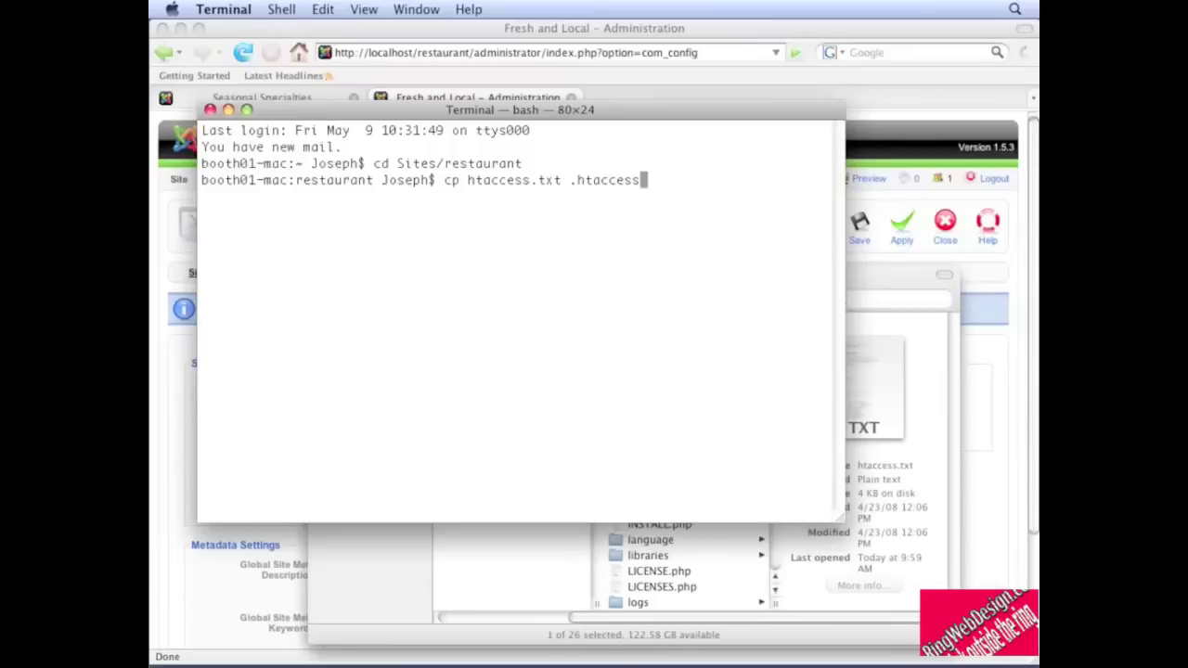
pyautogui.press('Return')
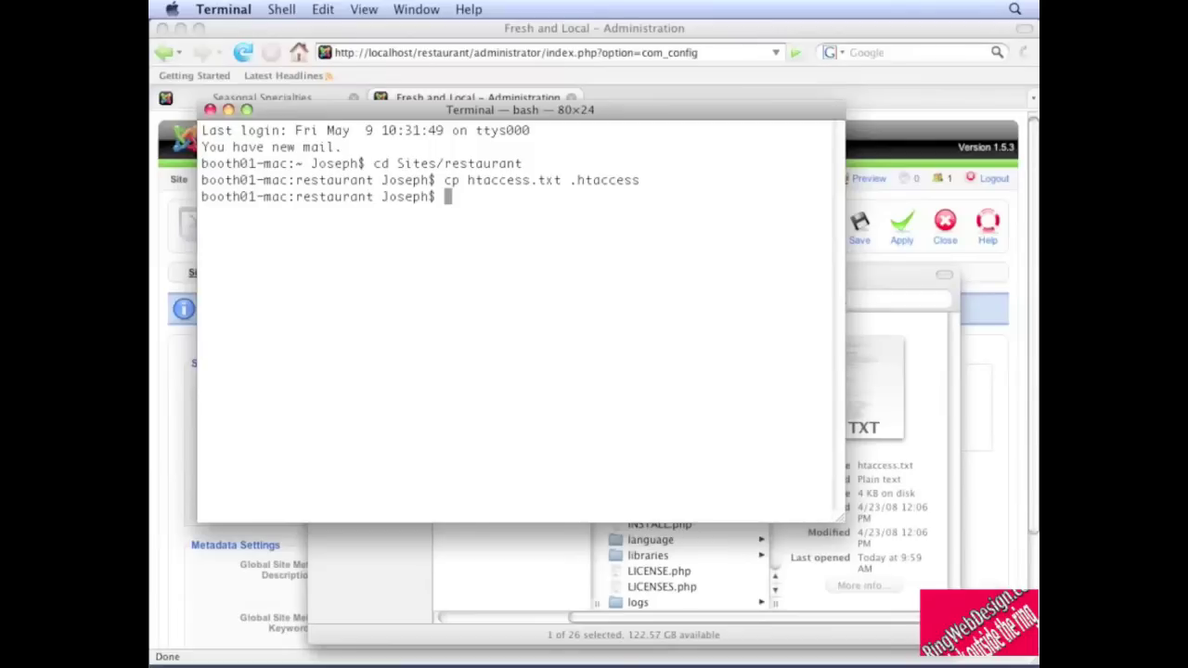
# Switch back to Firefox and apply the Global Configuration with Apache mod_rewrite enabled.
pyautogui.press('super+Tab')
pyautogui.press('super+Tab')
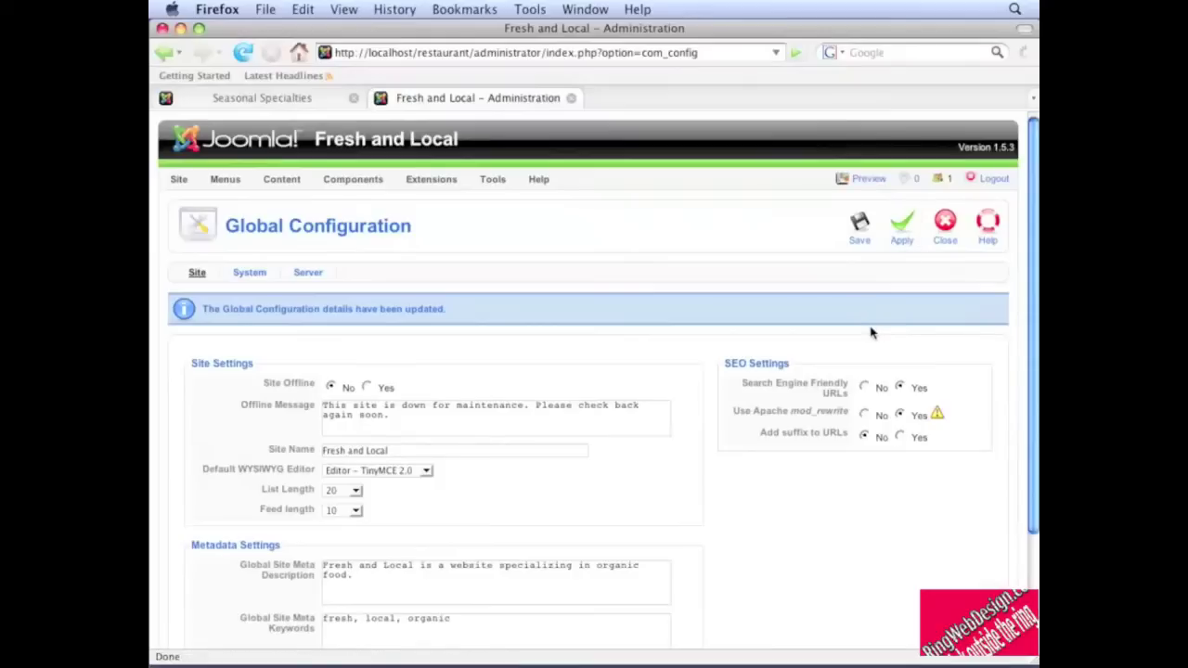
pyautogui.click(902, 239)
# Check the page addresses on the public site for Home, Seasonal Specialties, Ingredients we use and Ingredient types.
pyautogui.click(289, 99)
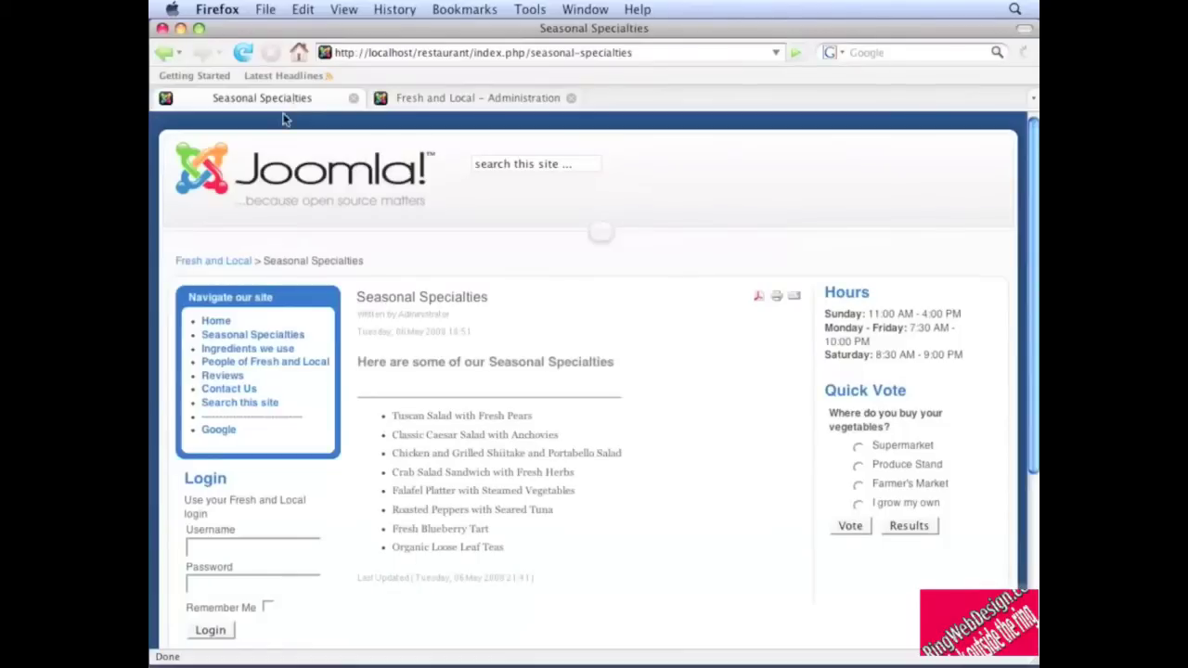
pyautogui.click(228, 323)
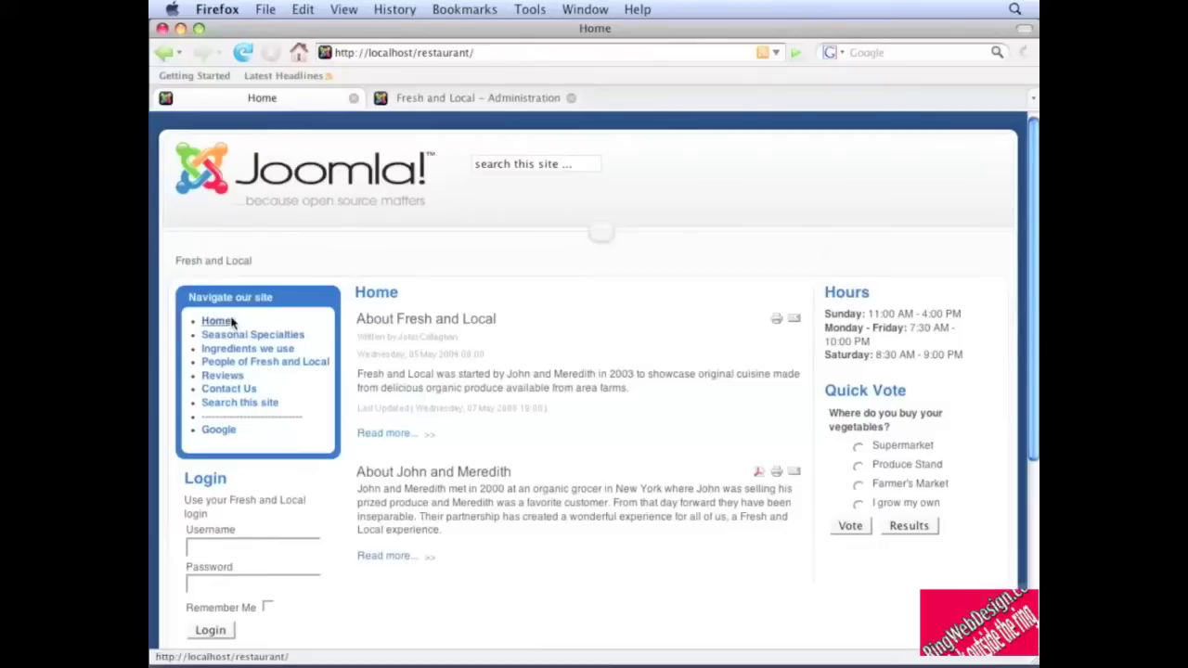
pyautogui.click(245, 336)
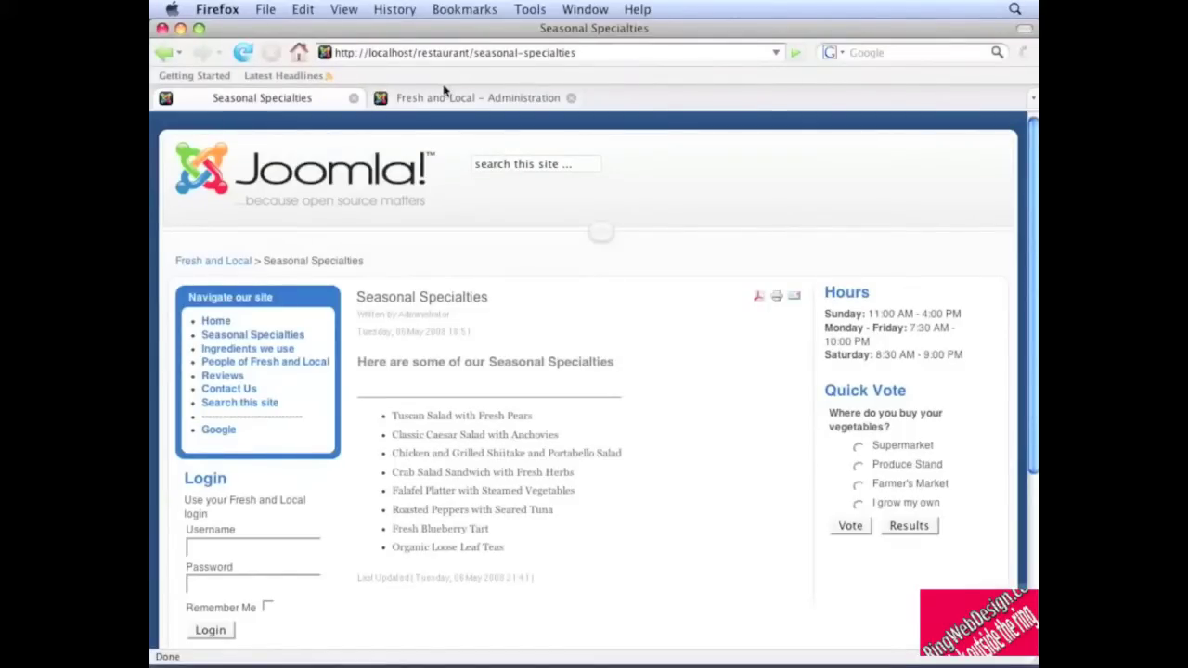
pyautogui.click(213, 391)
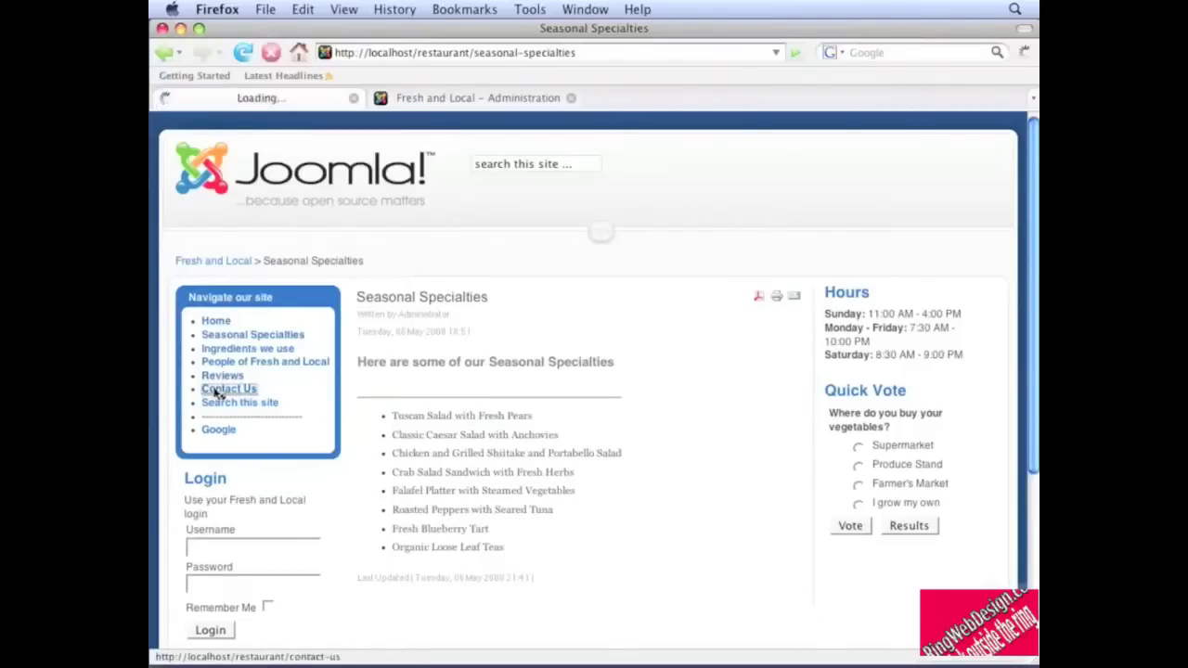
pyautogui.click(238, 351)
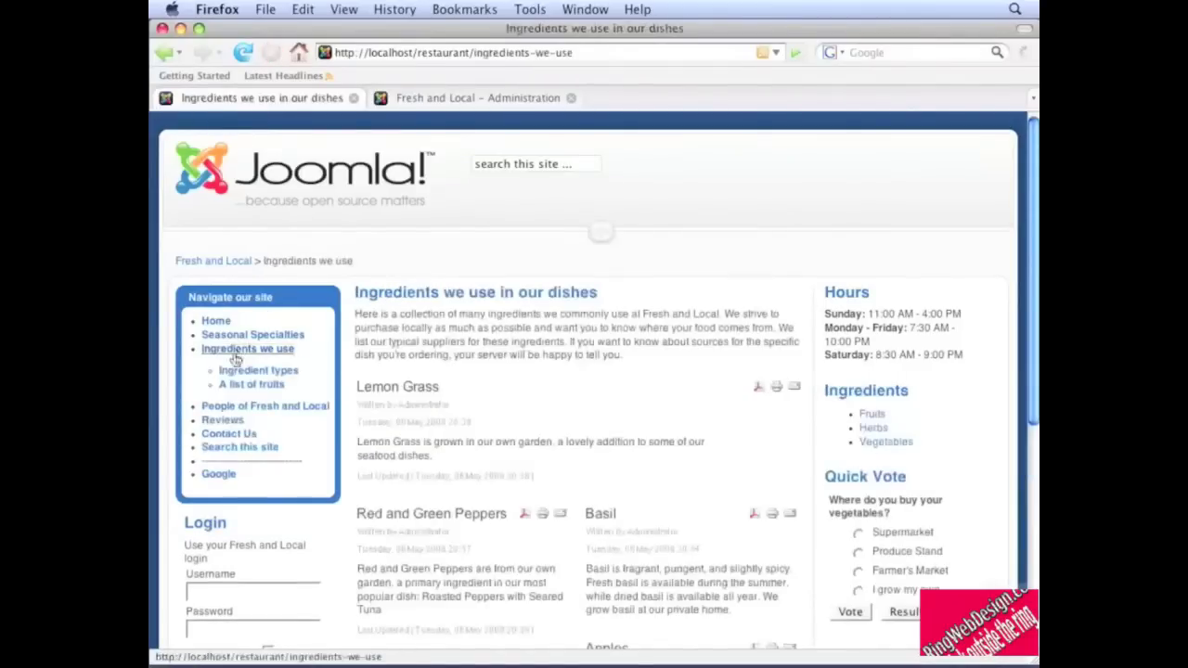
pyautogui.click(237, 370)
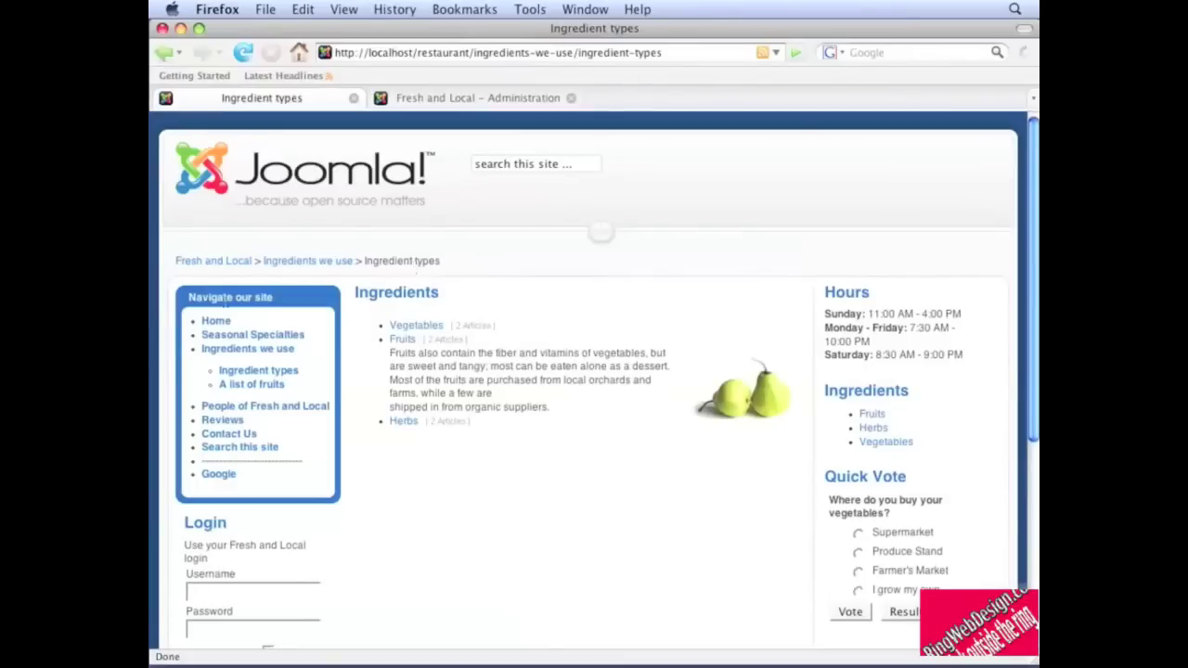
pyautogui.click(214, 321)
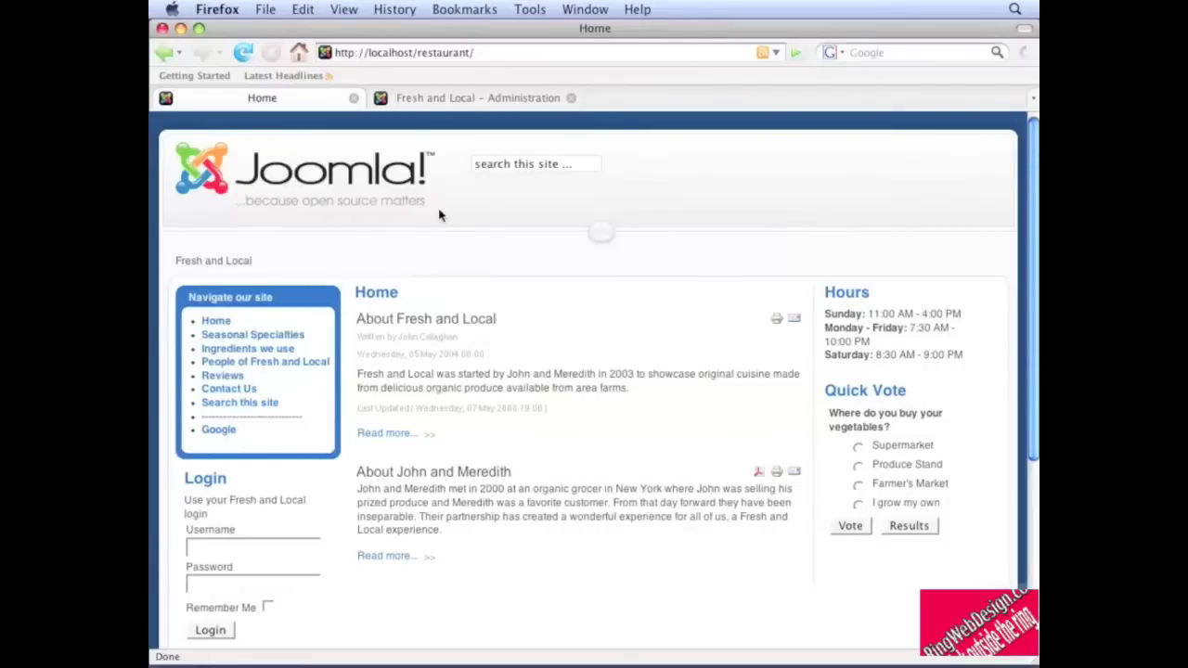
# In the administration's SEO Settings, set Add suffix to URLs to Yes and apply the configuration.
pyautogui.click(449, 102)
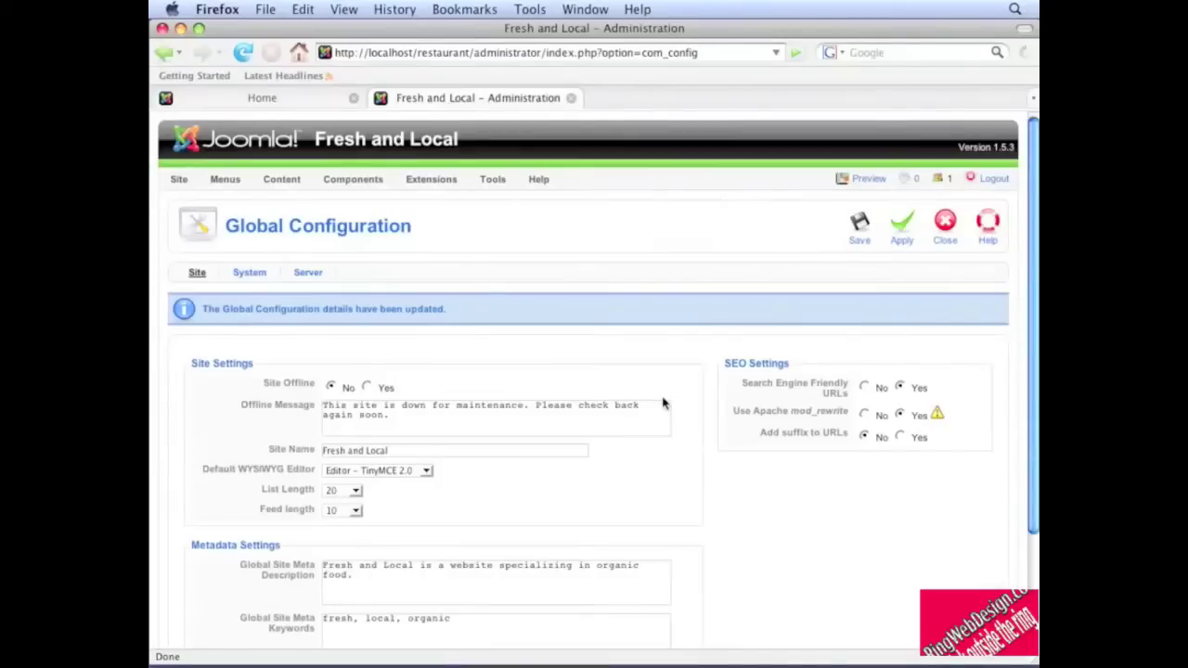
pyautogui.click(901, 437)
pyautogui.click(901, 239)
# Check the public site's page addresses for Seasonal Specialties, People of Fresh and Local, and Contact Us.
pyautogui.click(283, 100)
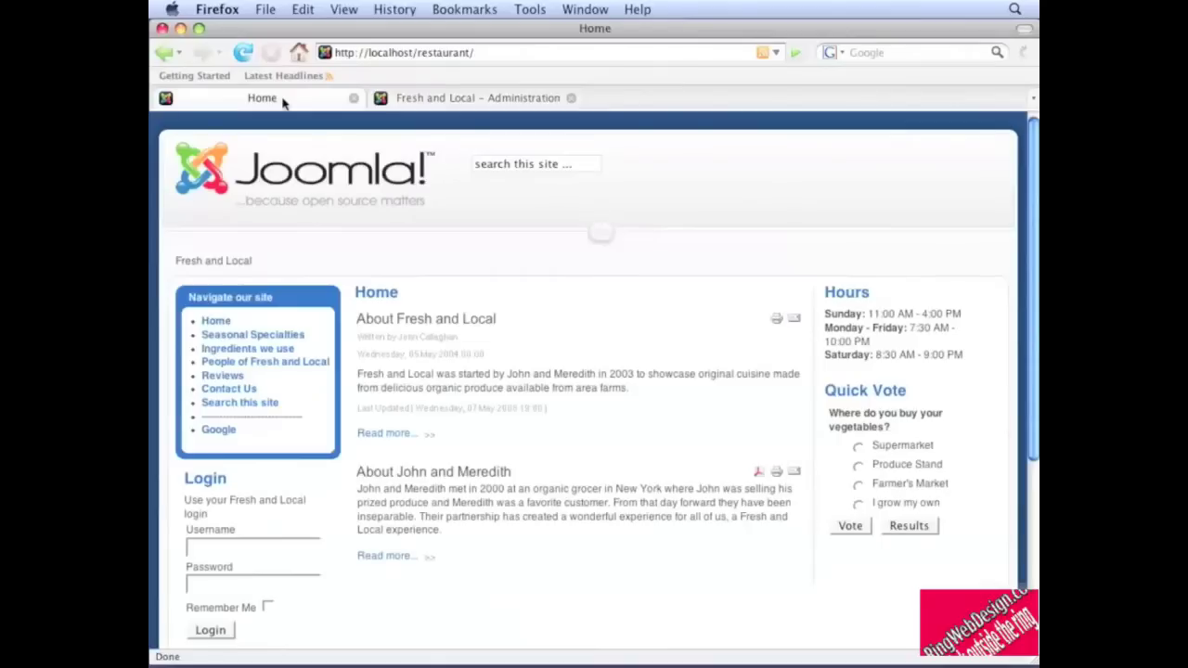
pyautogui.click(292, 179)
pyautogui.click(288, 339)
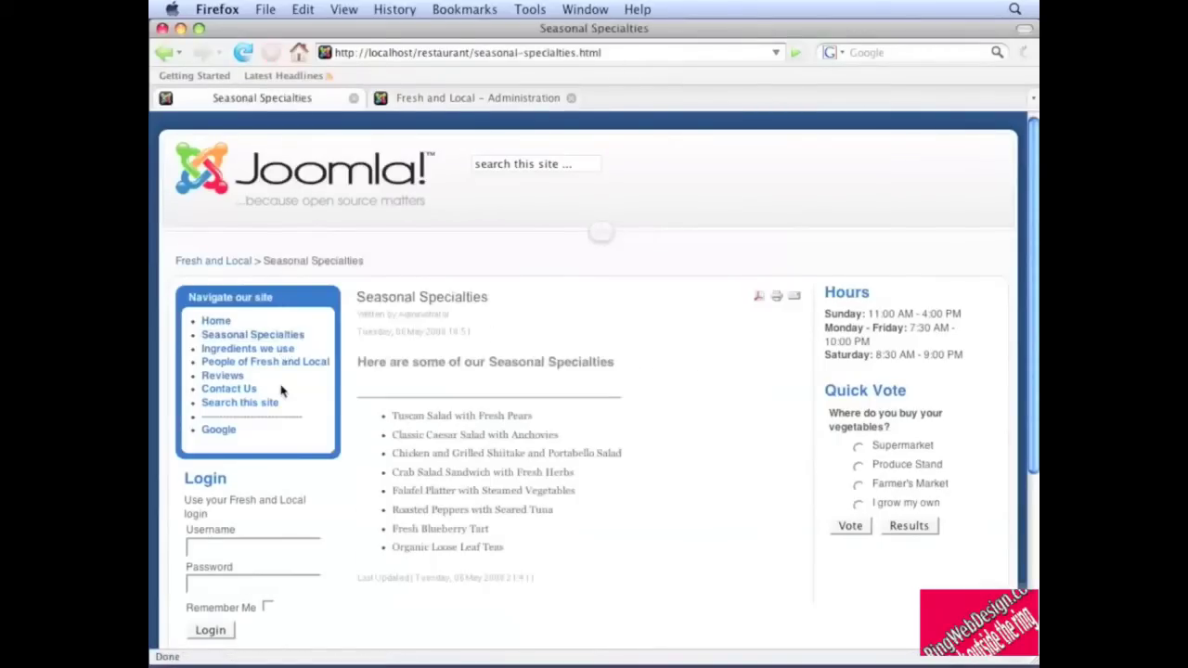
pyautogui.click(260, 362)
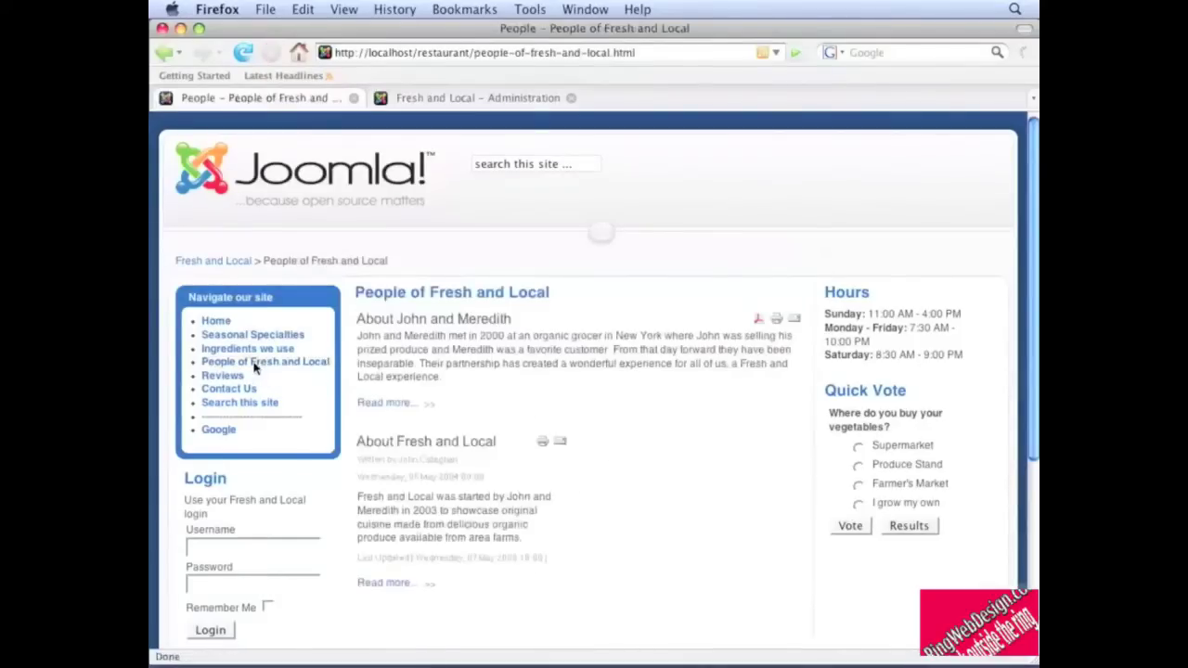
pyautogui.click(253, 391)
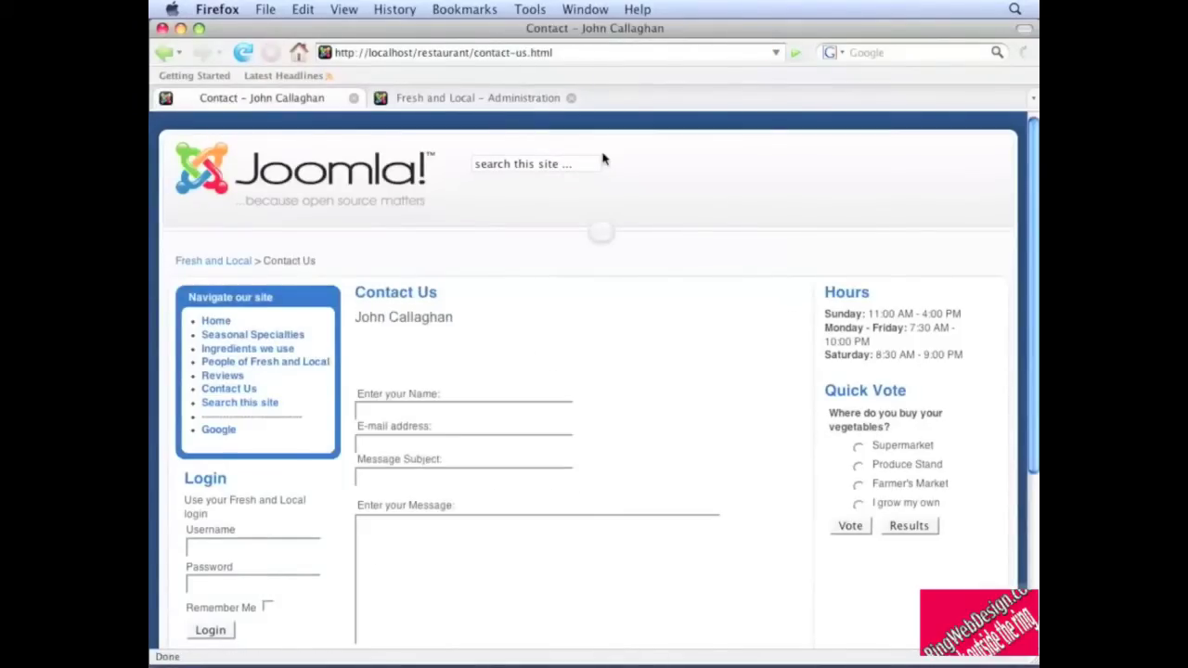